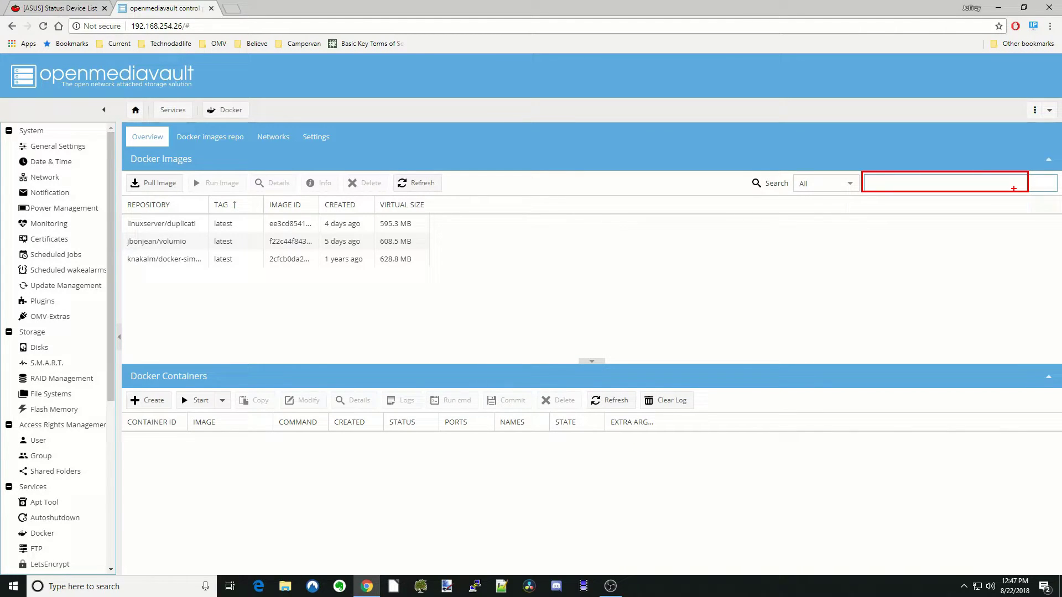
Search the registry for 'jles' and pull the jlesage/firefox image with tag latest
{"action": "left_click", "coordinate": [889, 184]}
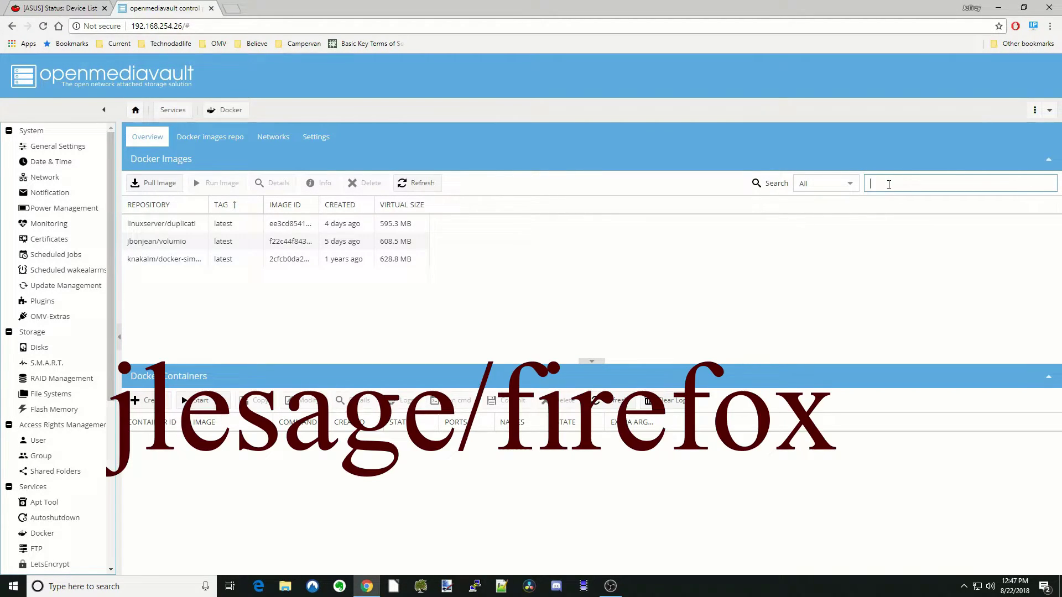
{"action": "type", "text": "jles"}
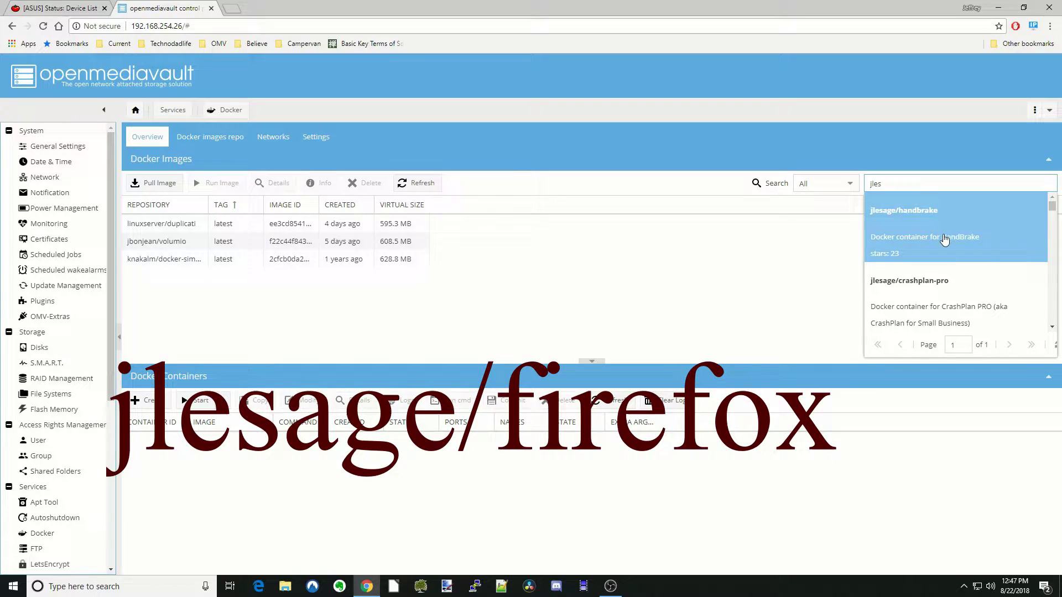
{"action": "scroll", "coordinate": [945, 239], "scroll_direction": "down", "scroll_amount": 2}
{"action": "scroll", "coordinate": [944, 239], "scroll_direction": "down", "scroll_amount": 2}
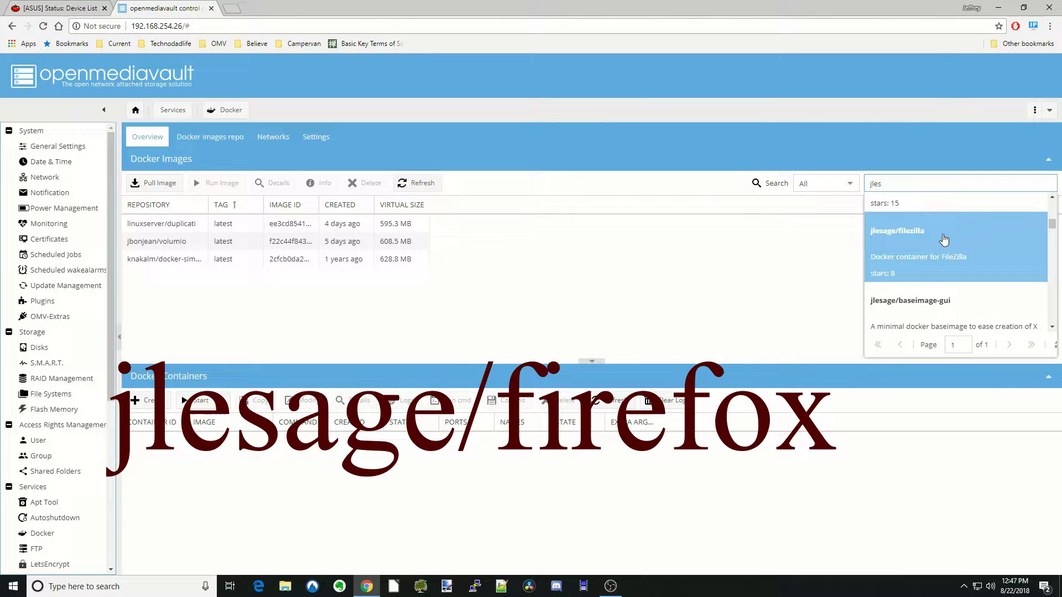
{"action": "scroll", "coordinate": [947, 246], "scroll_direction": "down", "scroll_amount": 1}
{"action": "scroll", "coordinate": [948, 248], "scroll_direction": "down", "scroll_amount": 4}
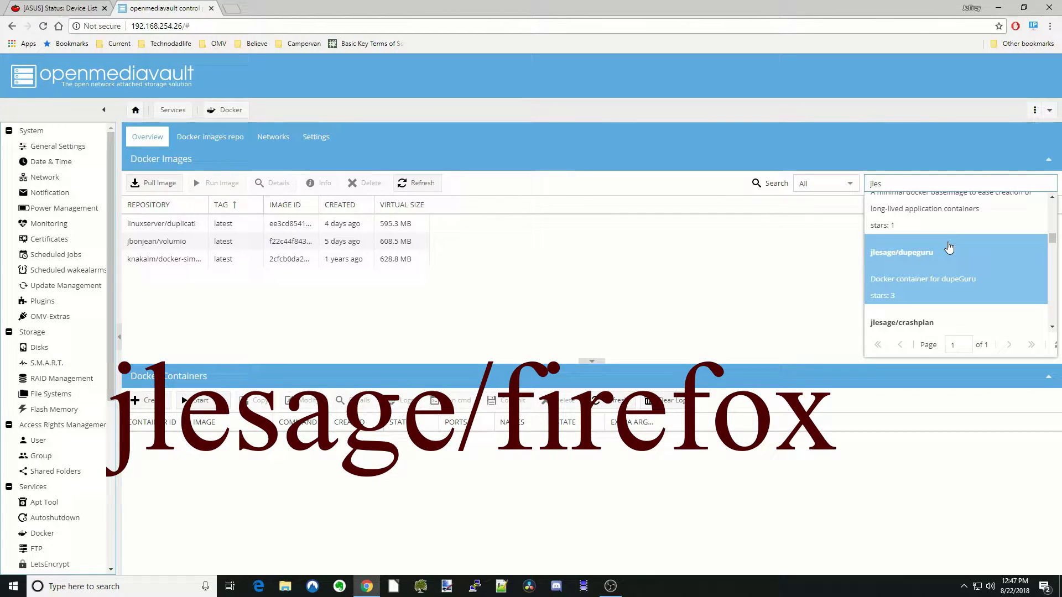
{"action": "left_click", "coordinate": [941, 232]}
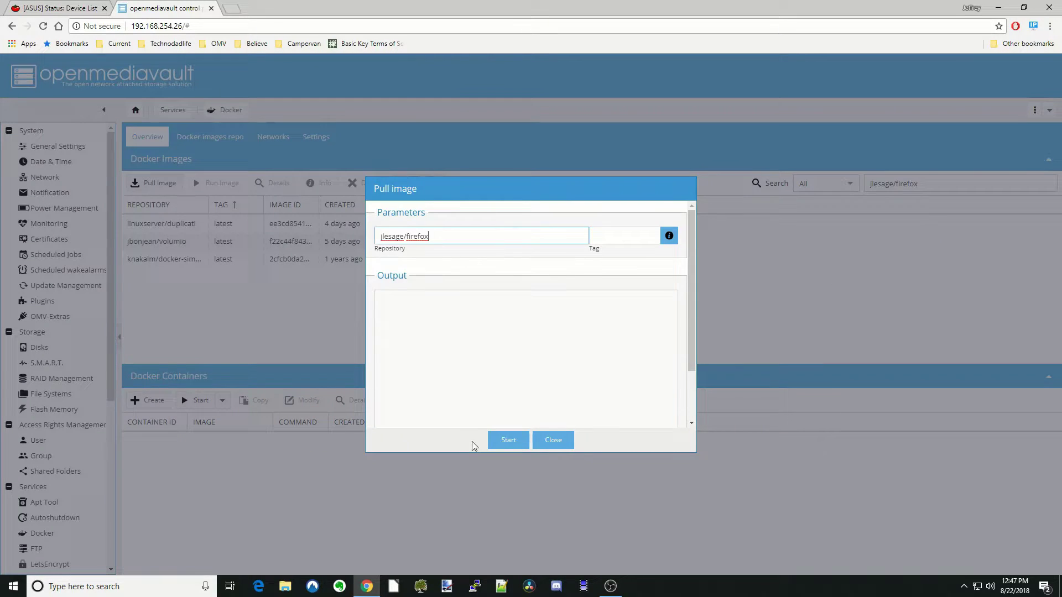
{"action": "left_click", "coordinate": [508, 439]}
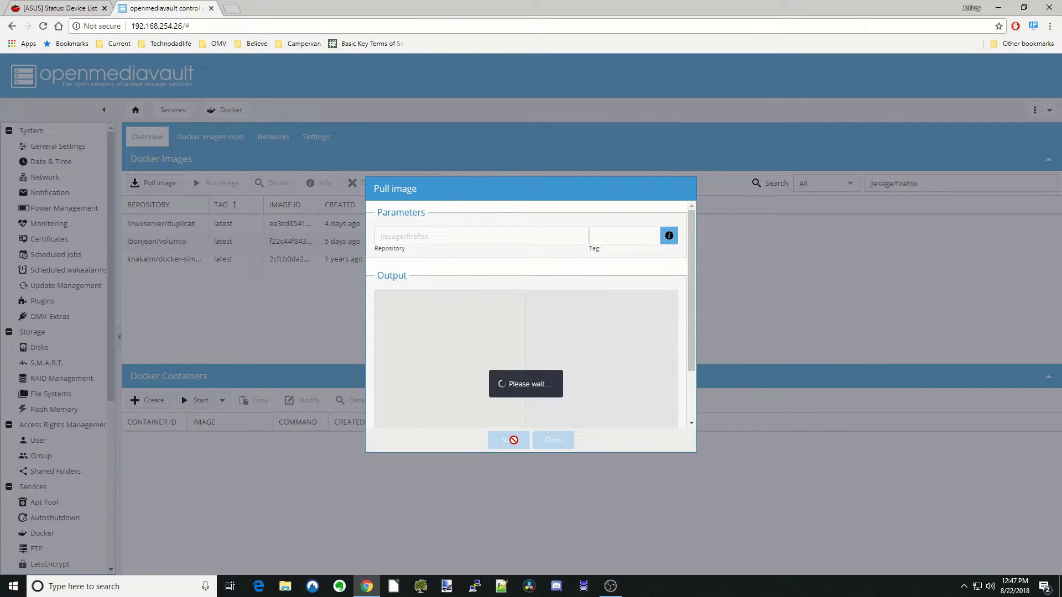
{"action": "left_click", "coordinate": [552, 445]}
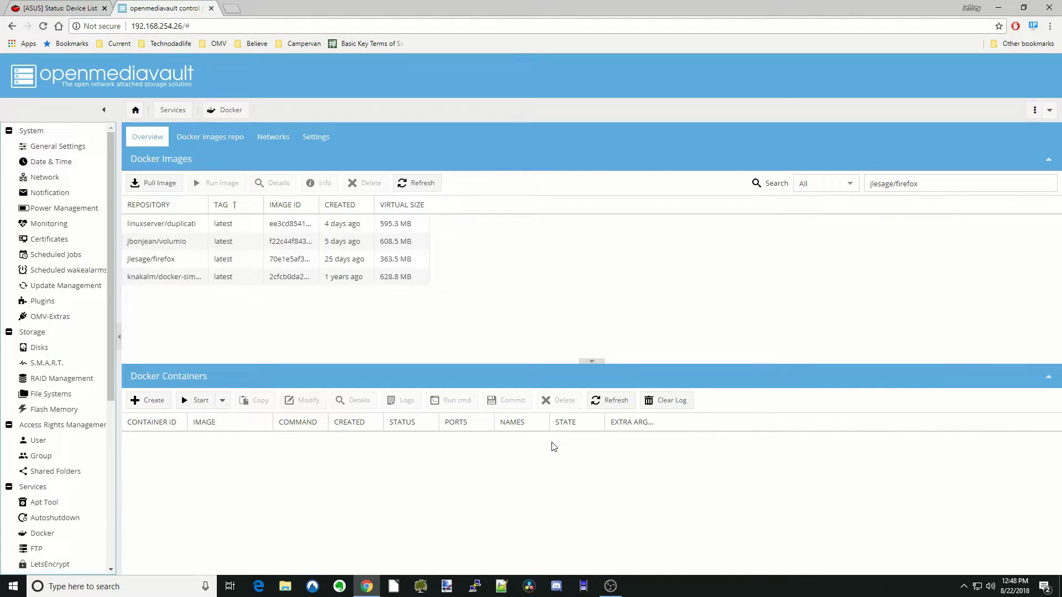
{"action": "left_click", "coordinate": [191, 260]}
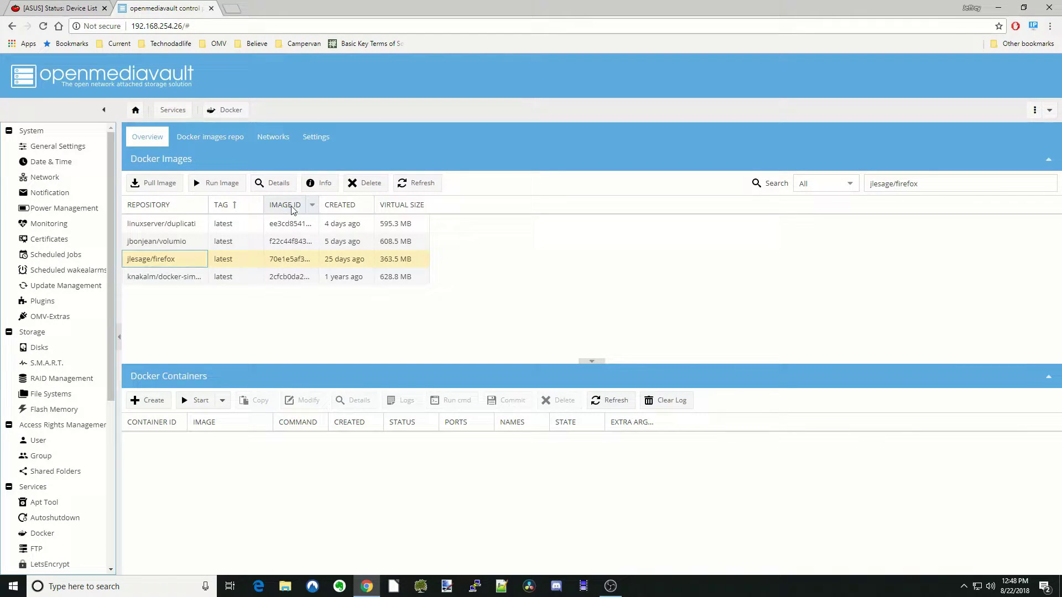
Review the Quick Start docker run command on the jlesage/firefox Docker Hub page, then return to openmediavault
{"action": "left_click", "coordinate": [323, 184]}
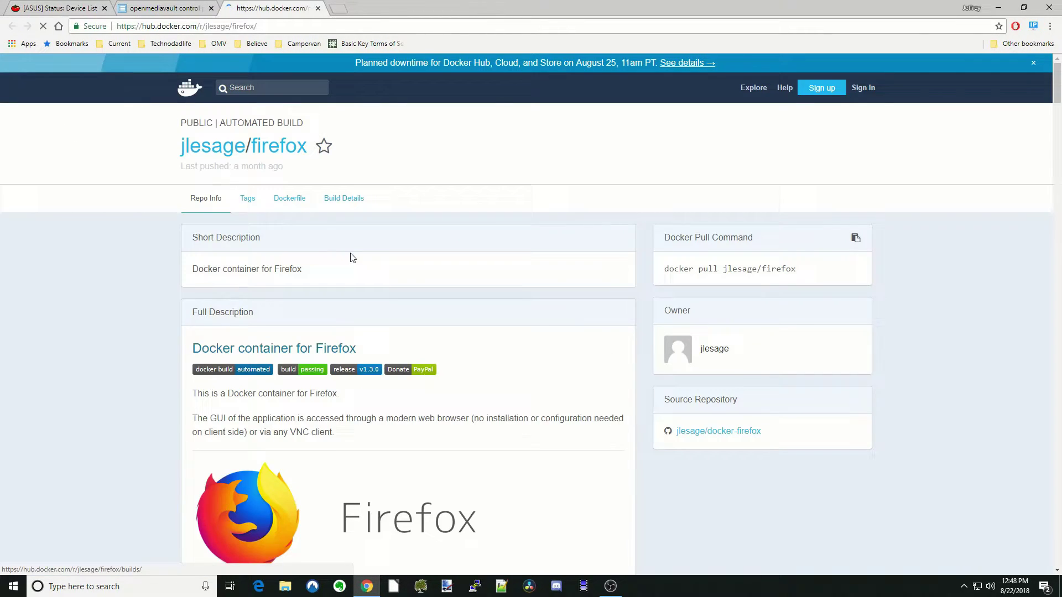
{"action": "scroll", "coordinate": [332, 248], "scroll_direction": "down", "scroll_amount": 20}
{"action": "scroll", "coordinate": [289, 190], "scroll_direction": "up", "scroll_amount": 4}
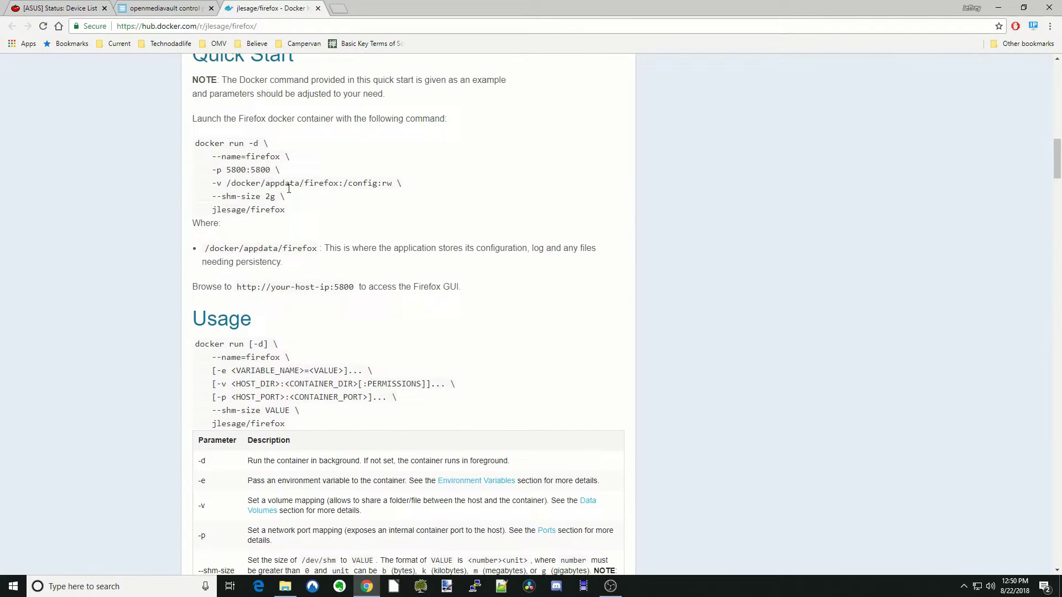
{"action": "scroll", "coordinate": [289, 190], "scroll_direction": "up", "scroll_amount": 1}
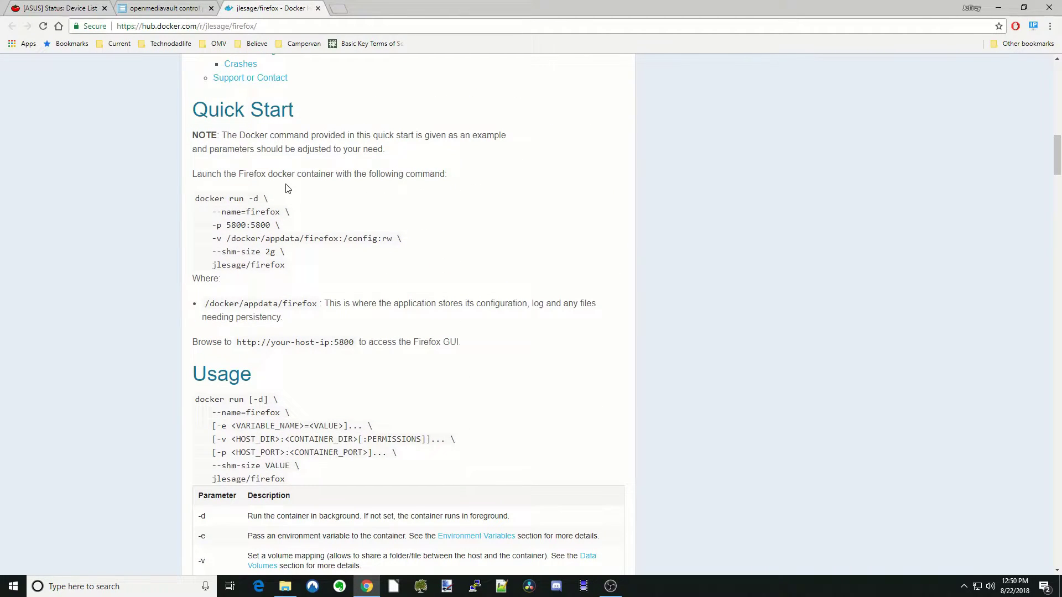
{"action": "left_click_drag", "start_coordinate": [184, 190], "coordinate": [411, 280]}
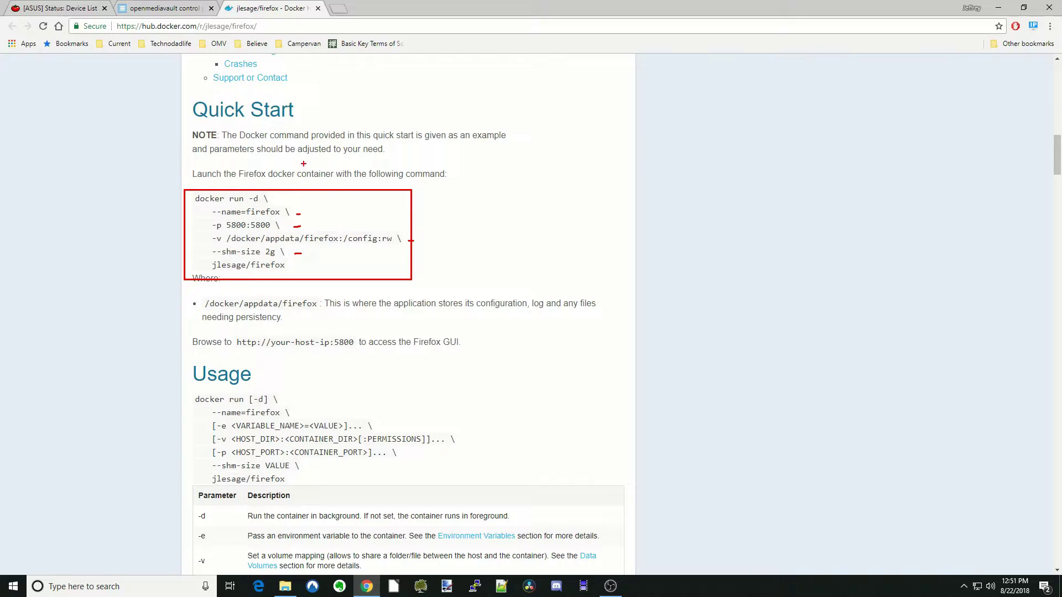
{"action": "key", "text": "Escape"}
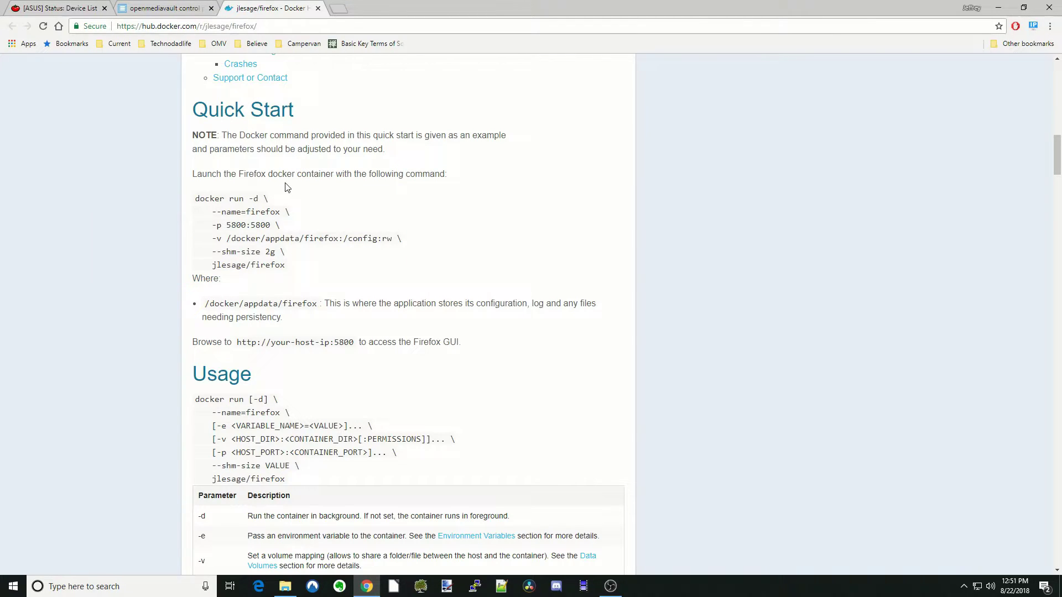
{"action": "key", "text": "ctrl+shift+Tab"}
Start a container from jlesage/firefox named 'firefox' with restart policy always
{"action": "left_click", "coordinate": [219, 183]}
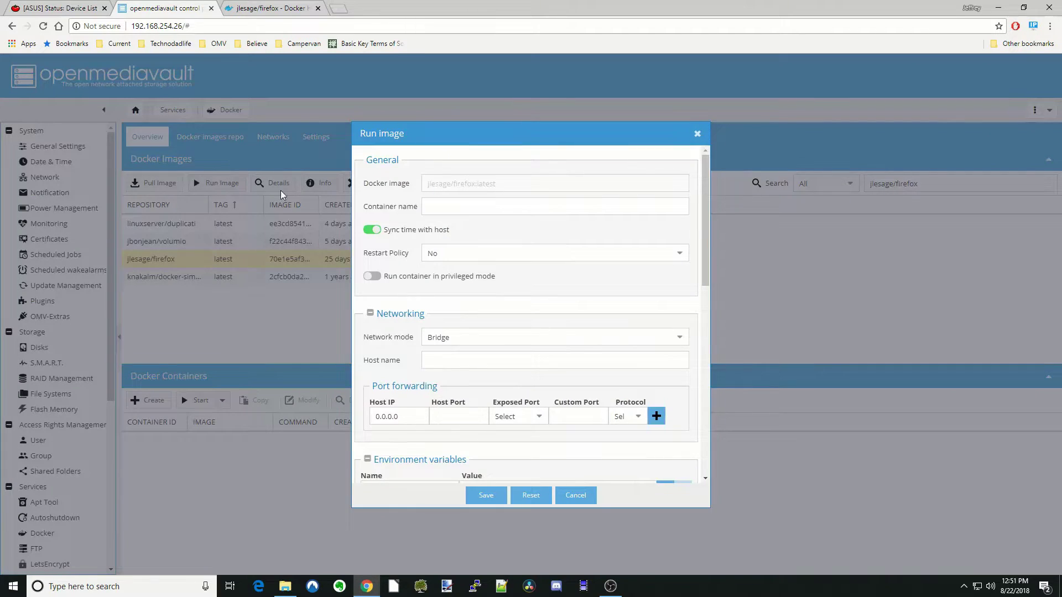
{"action": "left_click", "coordinate": [480, 210]}
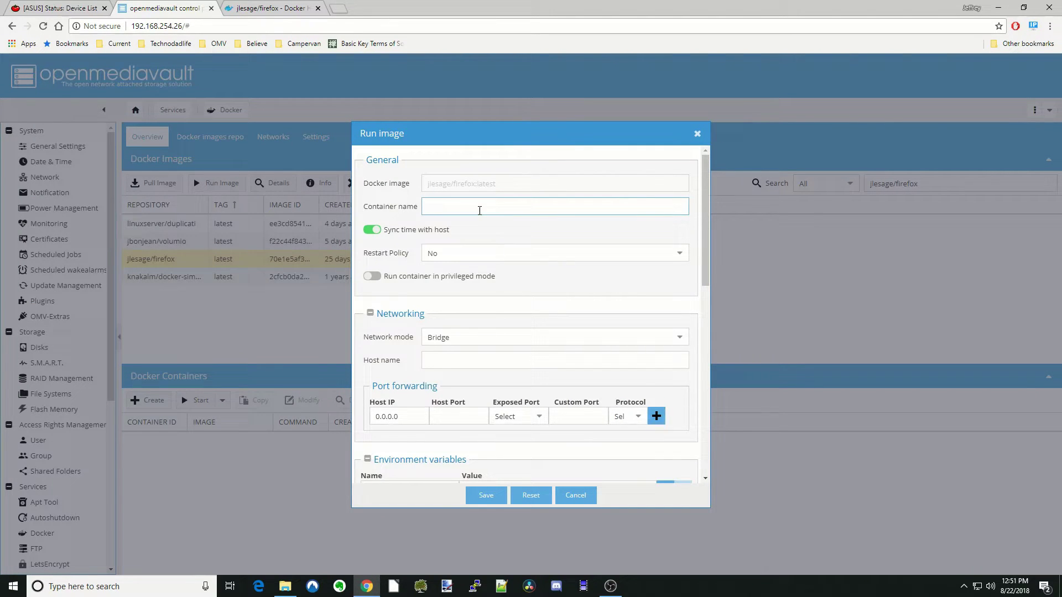
{"action": "type", "text": "firefox"}
{"action": "left_click", "coordinate": [535, 253]}
{"action": "left_click", "coordinate": [527, 287]}
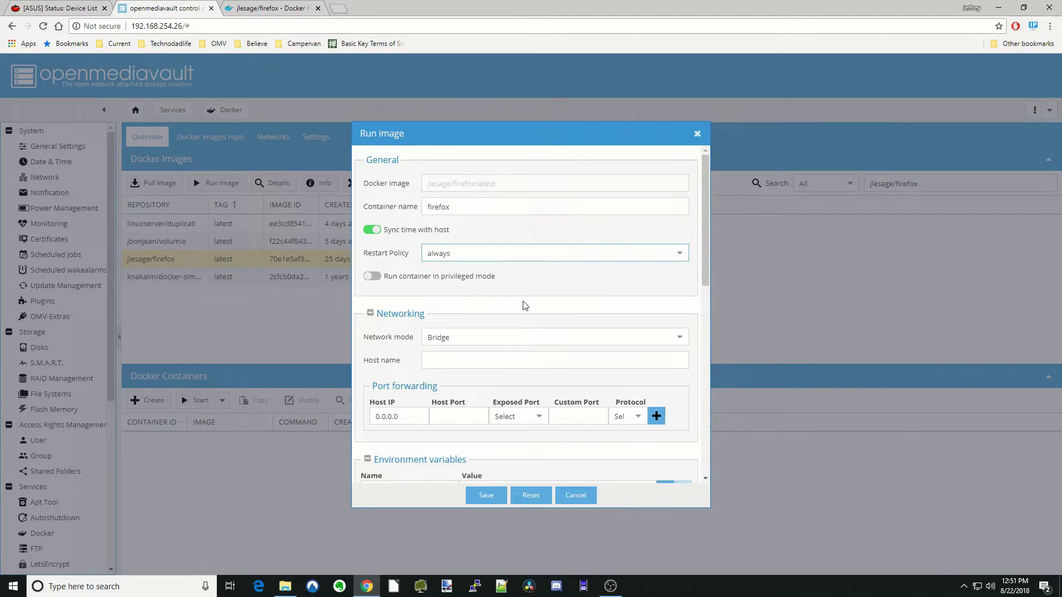
Forward container port 5800/tcp to host port 5800 and add a second mapping for 5900/tcp
{"action": "left_click", "coordinate": [536, 416]}
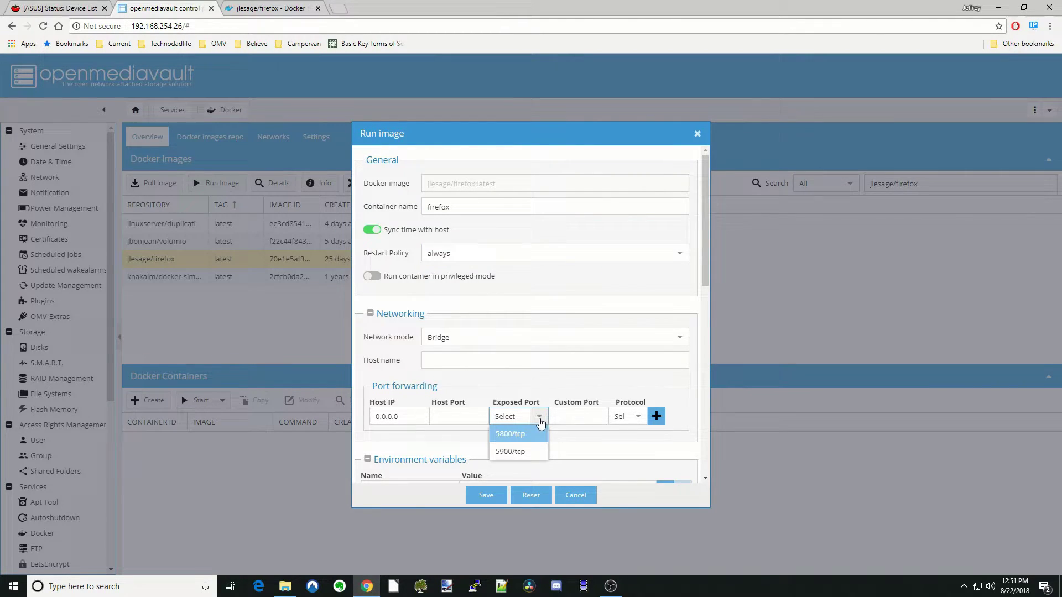
{"action": "left_click", "coordinate": [527, 441]}
{"action": "left_click", "coordinate": [469, 415]}
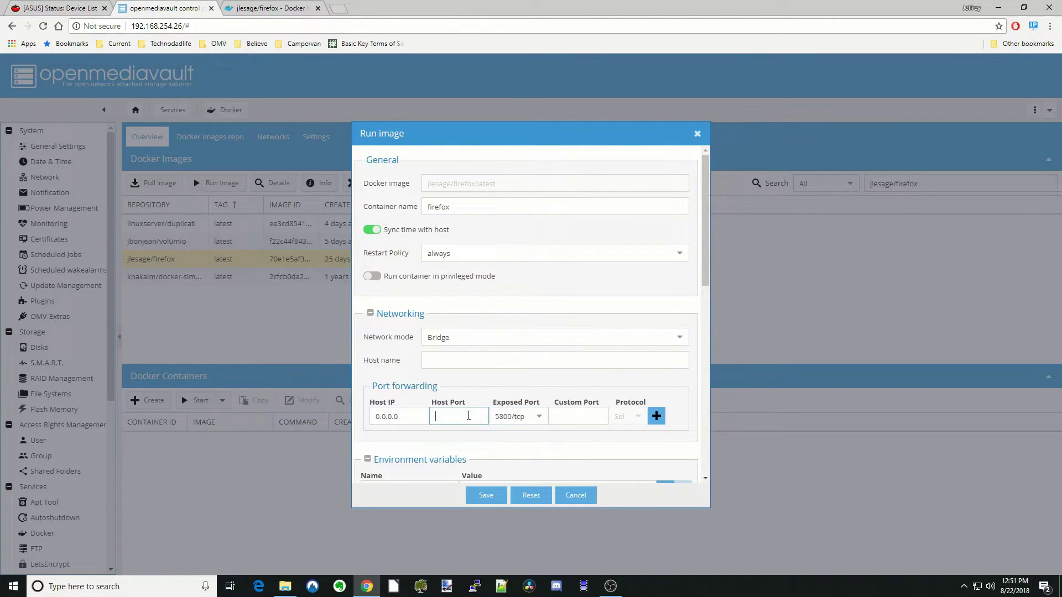
{"action": "type", "text": "5800"}
{"action": "left_click", "coordinate": [657, 418]}
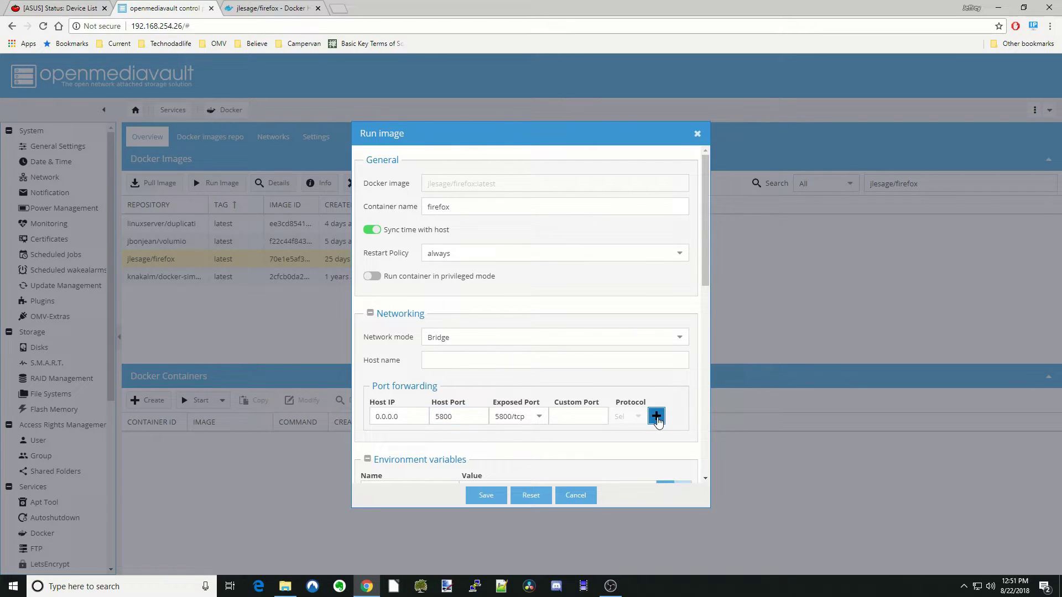
{"action": "scroll", "coordinate": [576, 308], "scroll_direction": "down", "scroll_amount": 5}
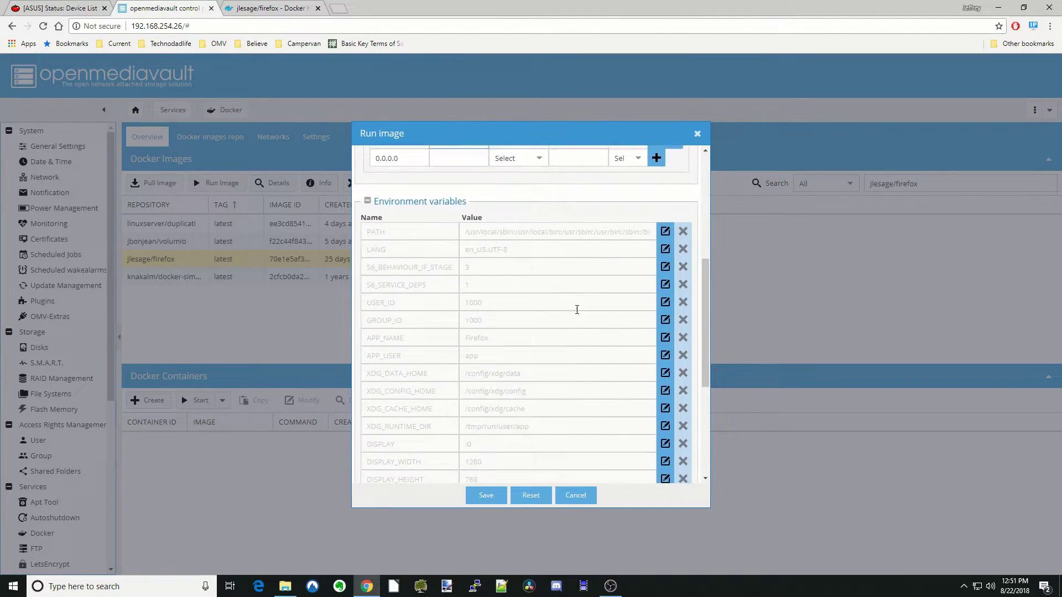
{"action": "scroll", "coordinate": [576, 308], "scroll_direction": "up", "scroll_amount": 1}
{"action": "left_click", "coordinate": [540, 214]}
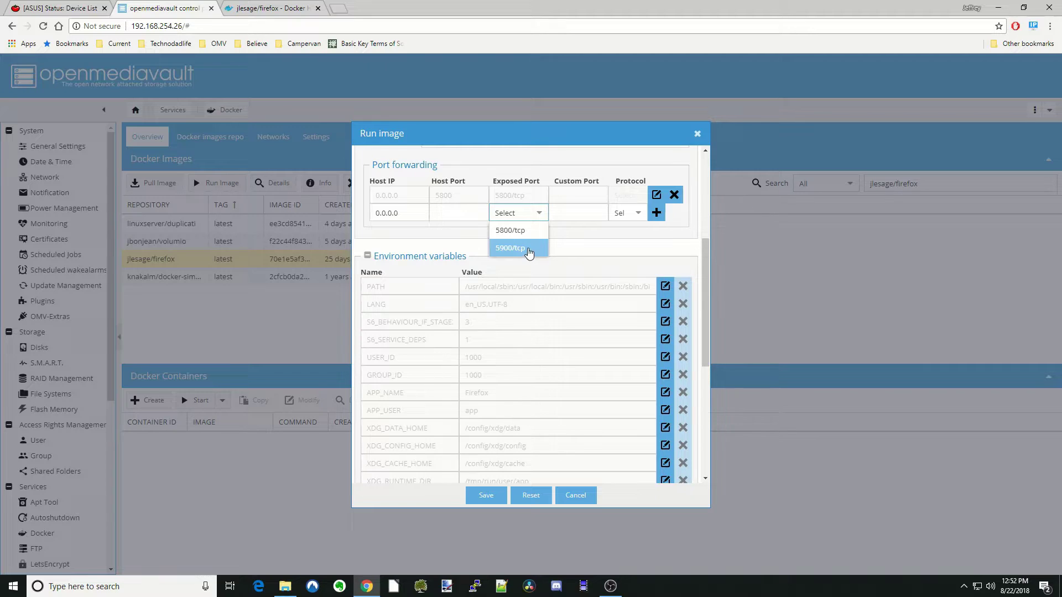
{"action": "left_click", "coordinate": [528, 249]}
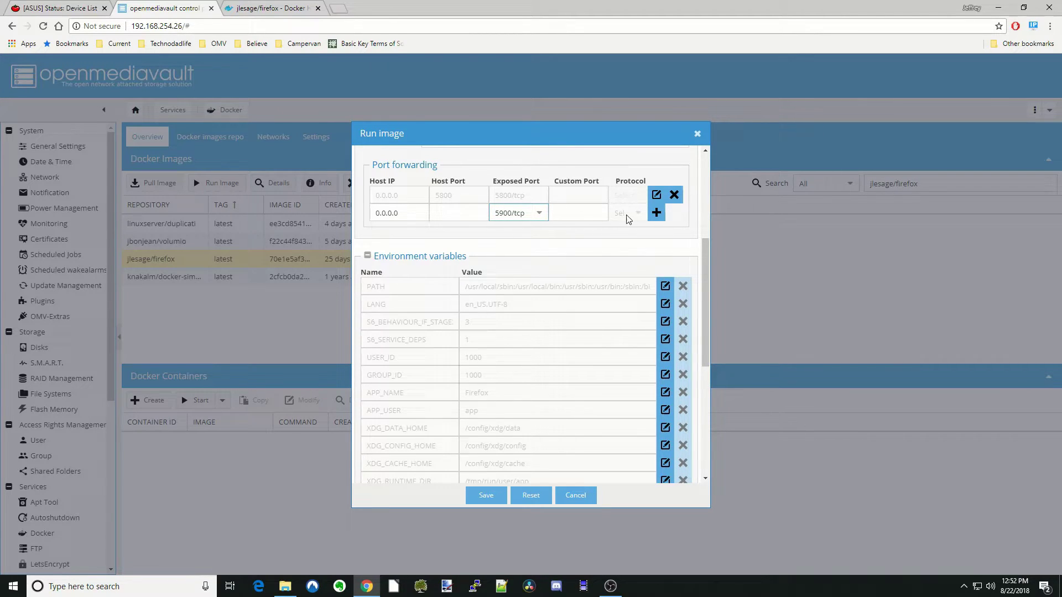
Set the volume mount's container path to /config
{"action": "scroll", "coordinate": [624, 264], "scroll_direction": "down", "scroll_amount": 5}
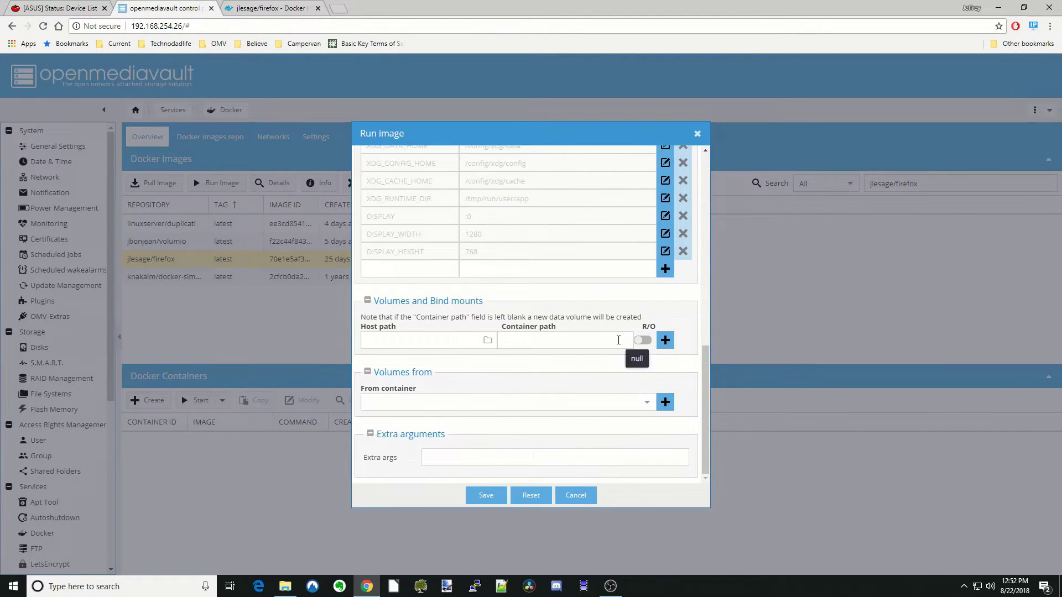
{"action": "left_click", "coordinate": [618, 341]}
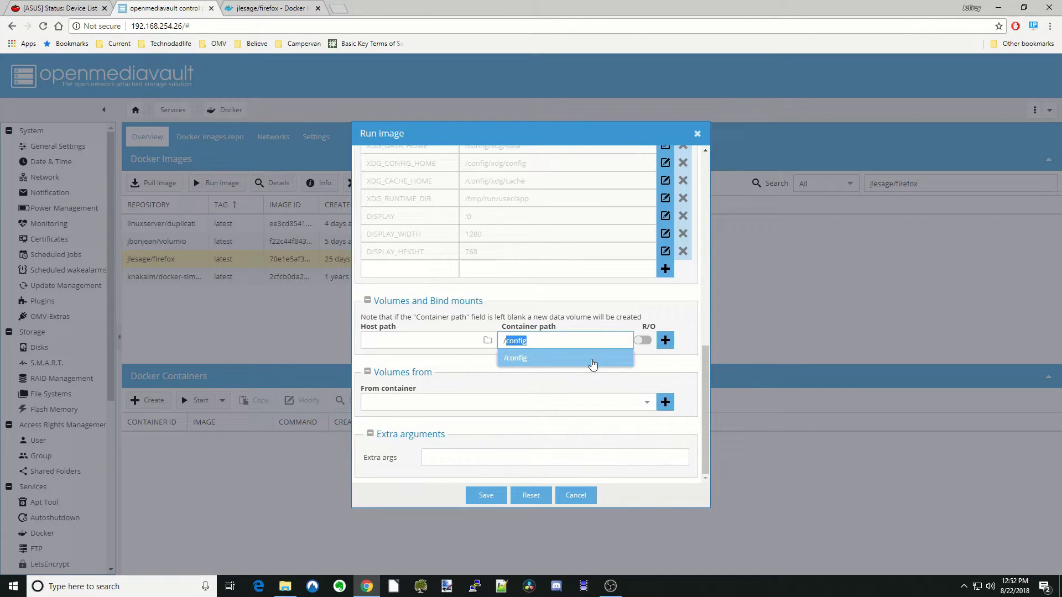
{"action": "left_click", "coordinate": [559, 358]}
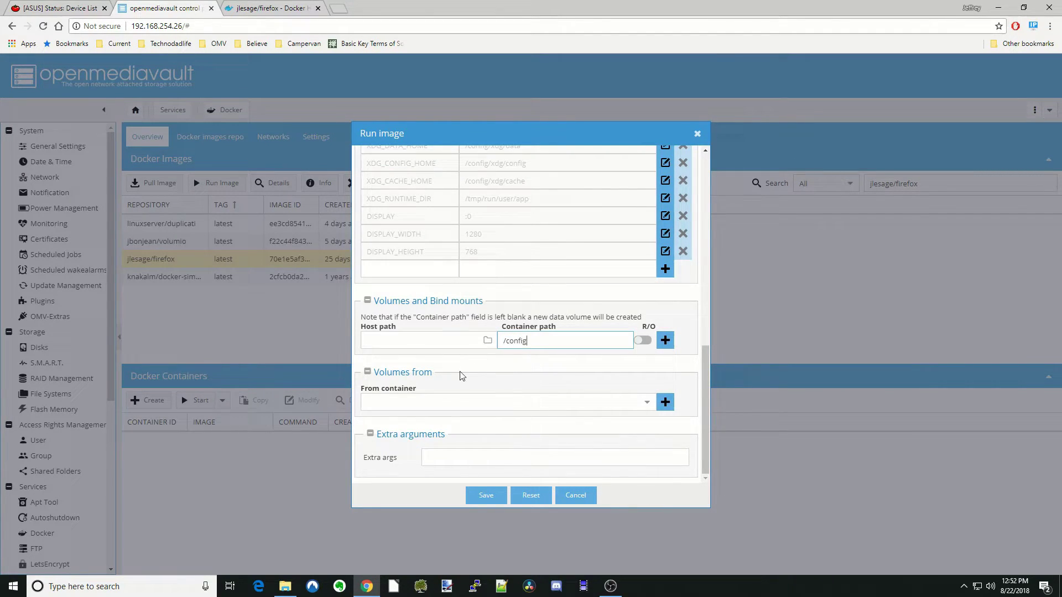
{"action": "left_click", "coordinate": [285, 586]}
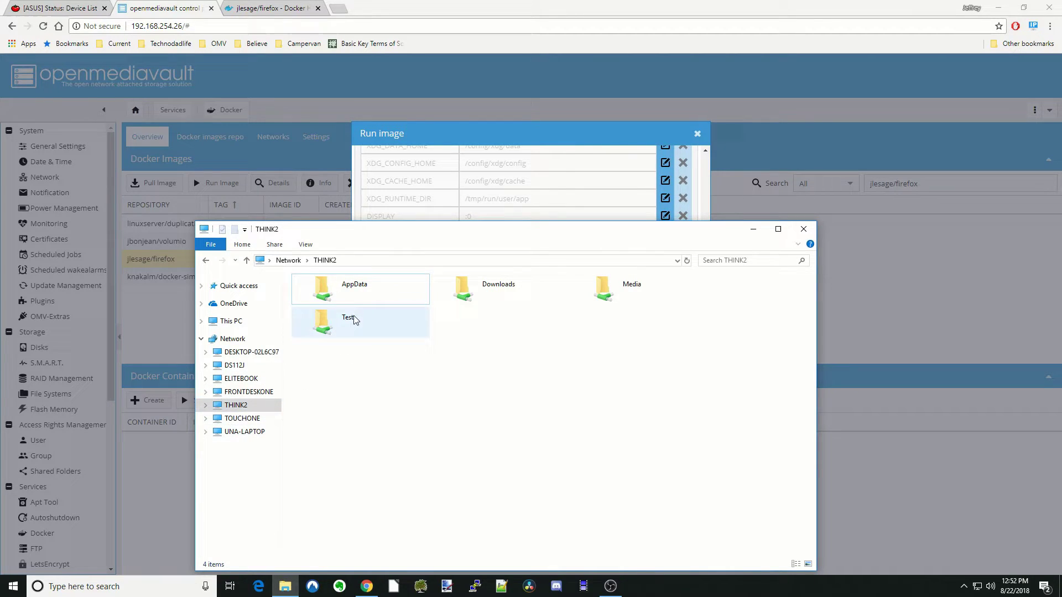
Open THINK2's AppData share to confirm it contains a firefox folder
{"action": "double_click", "coordinate": [354, 288]}
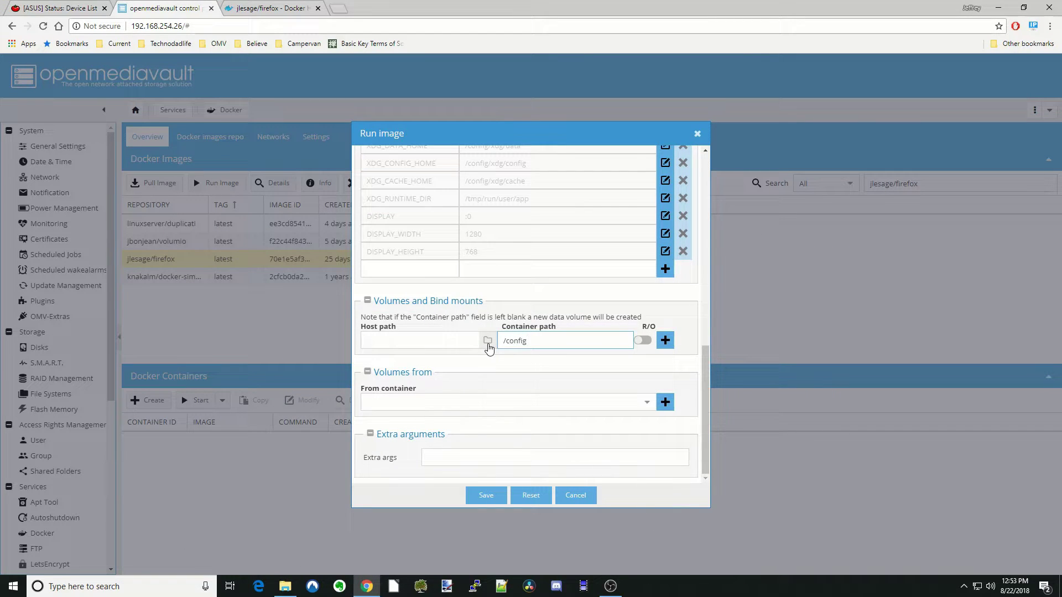
Map host path /sharedfolders/AppData/firefox to container path /config
{"action": "left_click", "coordinate": [488, 341]}
{"action": "scroll", "coordinate": [486, 332], "scroll_direction": "down", "scroll_amount": 1}
{"action": "left_click", "coordinate": [486, 303]}
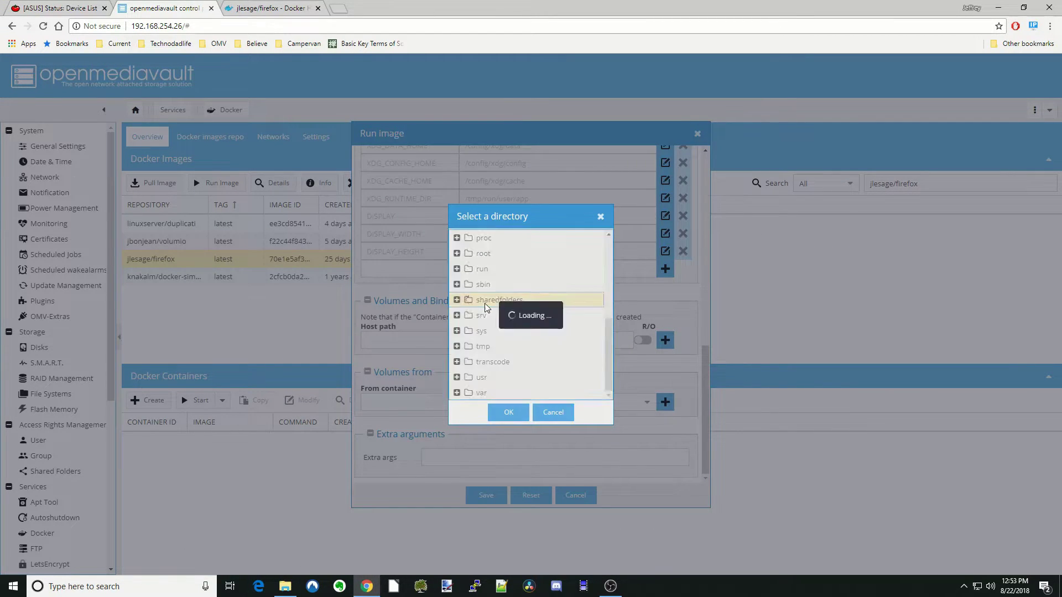
{"action": "left_click", "coordinate": [489, 316]}
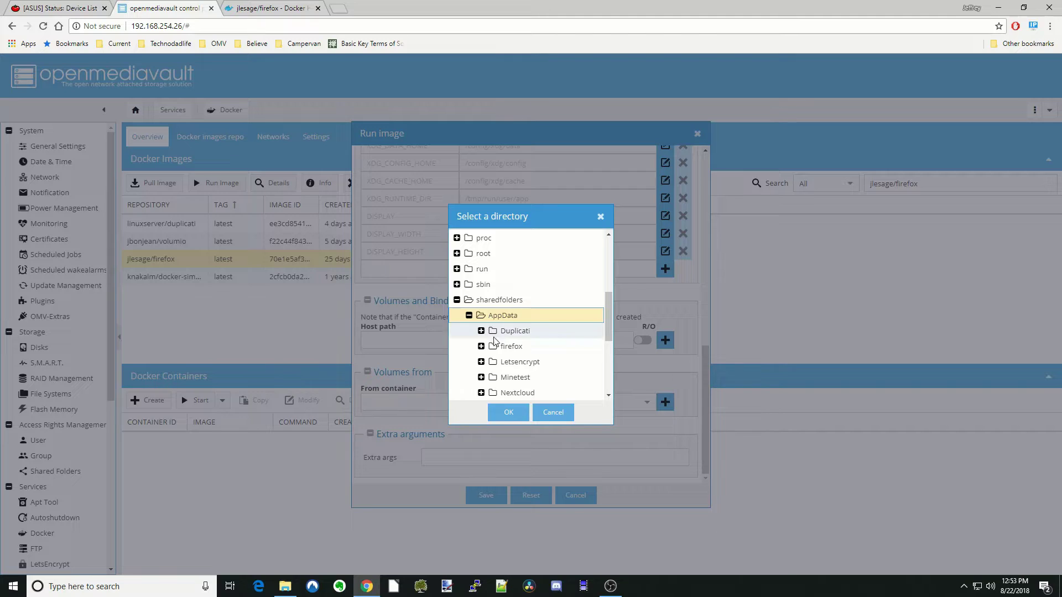
{"action": "left_click", "coordinate": [495, 344]}
{"action": "left_click", "coordinate": [507, 412]}
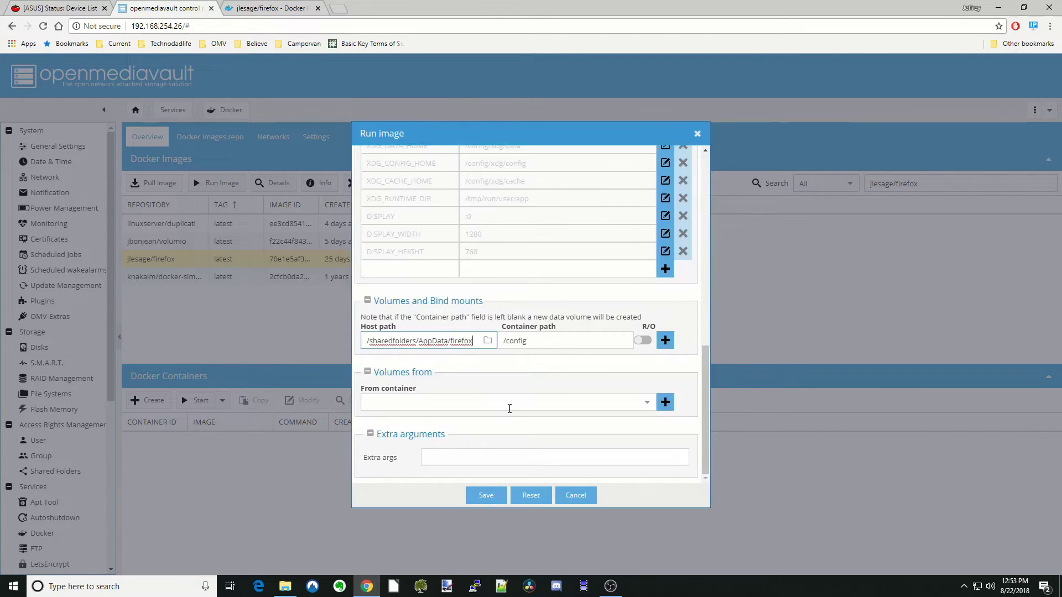
{"action": "left_click", "coordinate": [665, 344]}
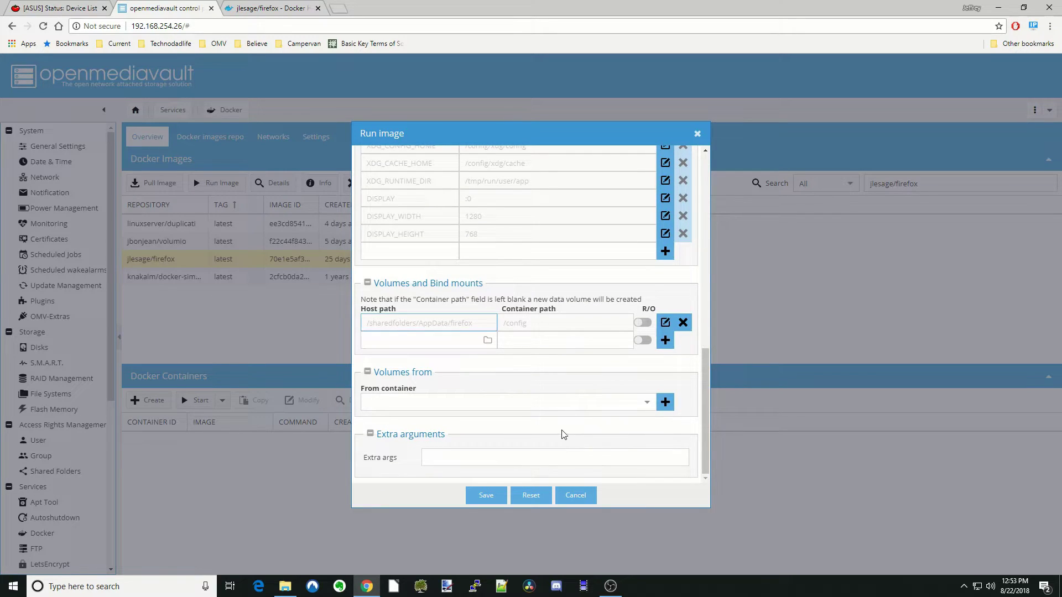
Add the extra argument --shm-size 2g and save to start the container
{"action": "left_click", "coordinate": [461, 460]}
{"action": "type", "text": "--shm-size 2g"}
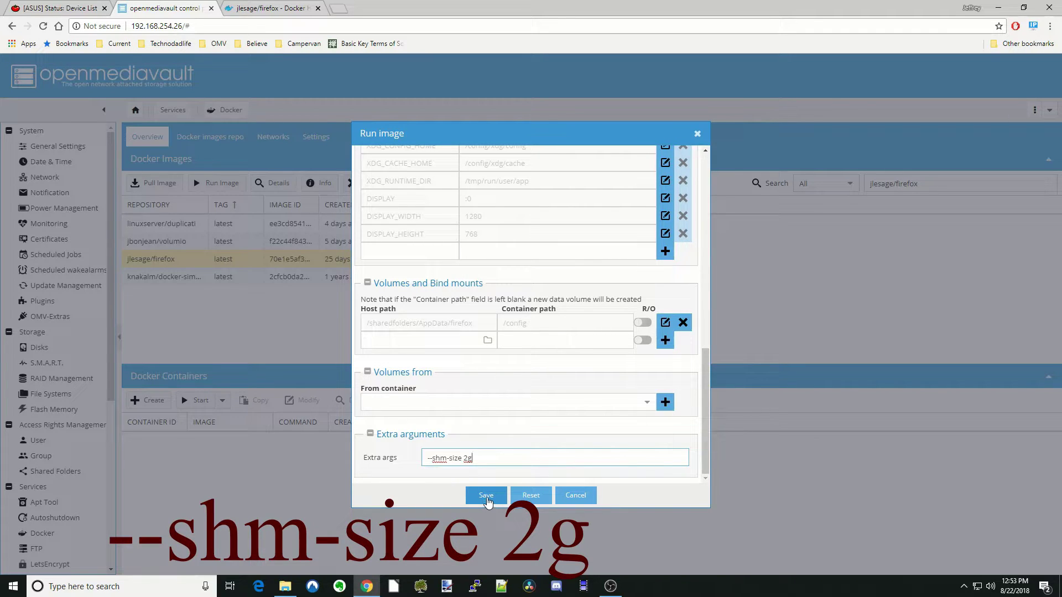
{"action": "left_click", "coordinate": [487, 498]}
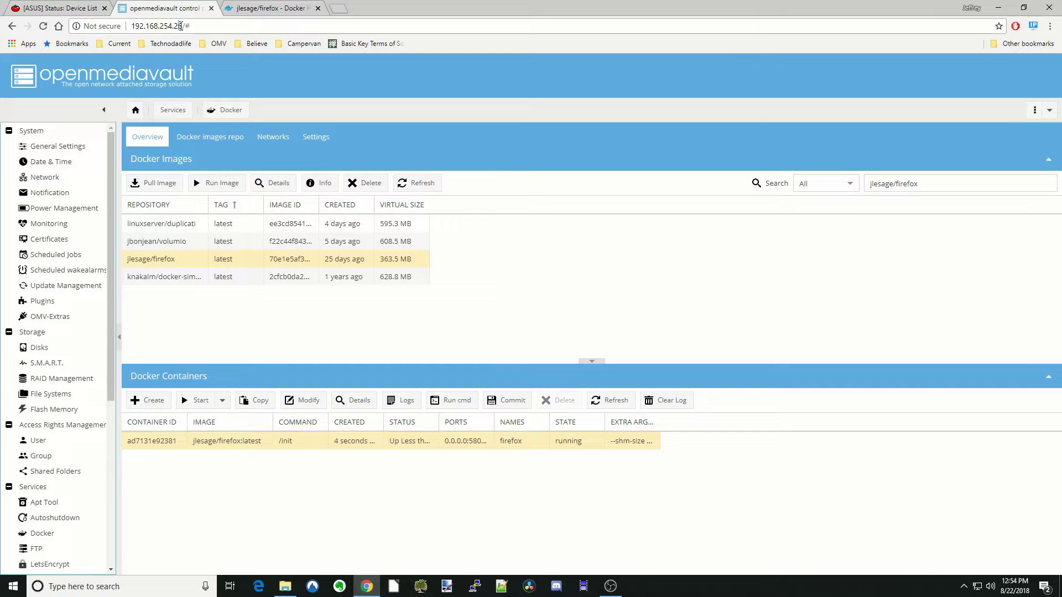
Open the Firefox web GUI at 192.168.254.26:5800 in the other Chrome tab
{"action": "key", "text": "ctrl+Tab"}
{"action": "left_click", "coordinate": [242, 26]}
{"action": "type", "text": "http://192.168.254.26/#"}
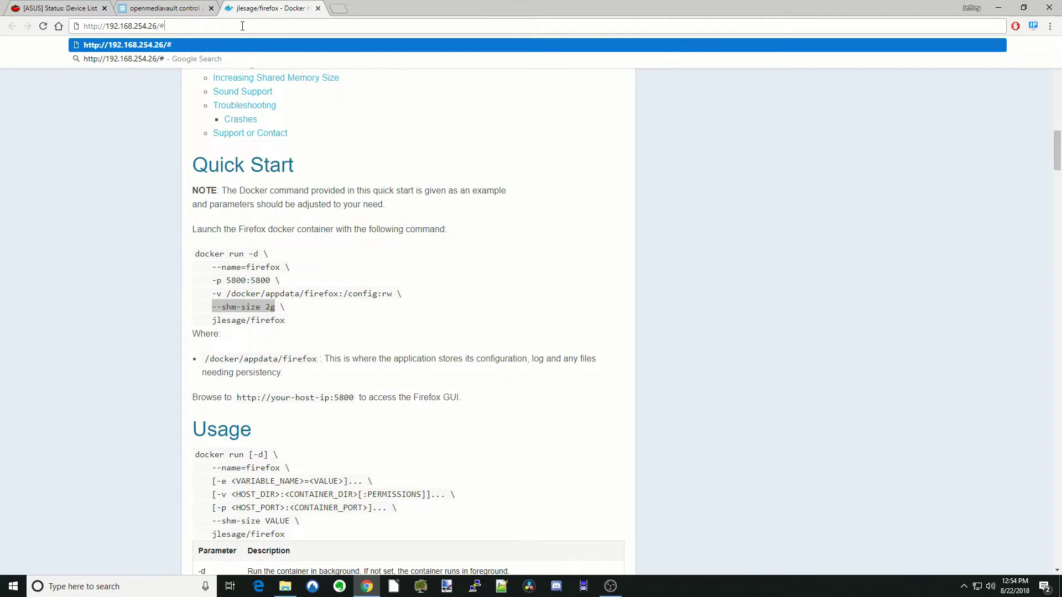
{"action": "key", "text": "BackSpace"}
{"action": "key", "text": "BackSpace"}
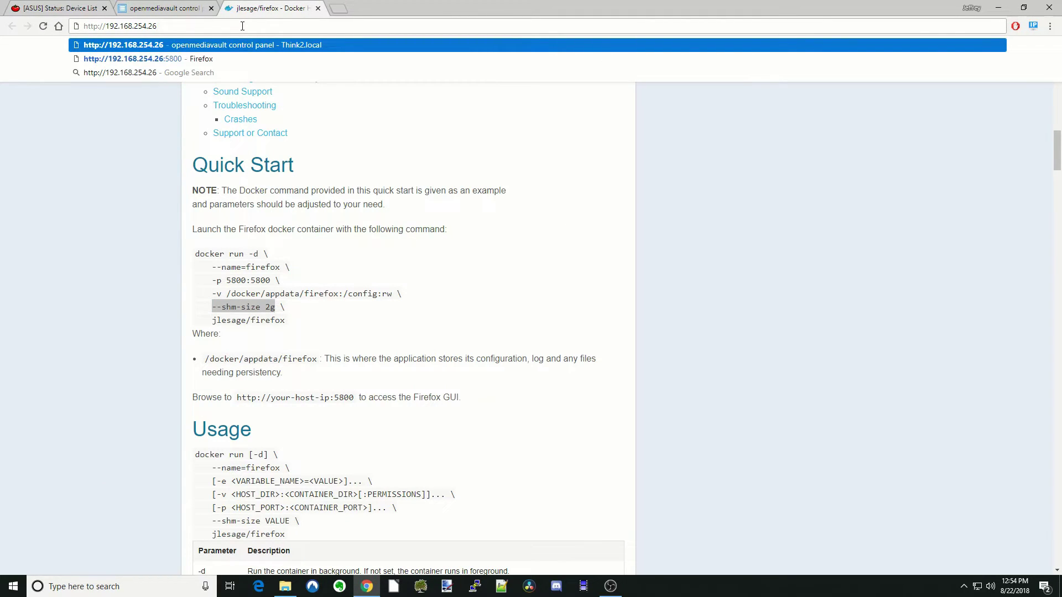
{"action": "type", "text": ":5800"}
{"action": "key", "text": "Return"}
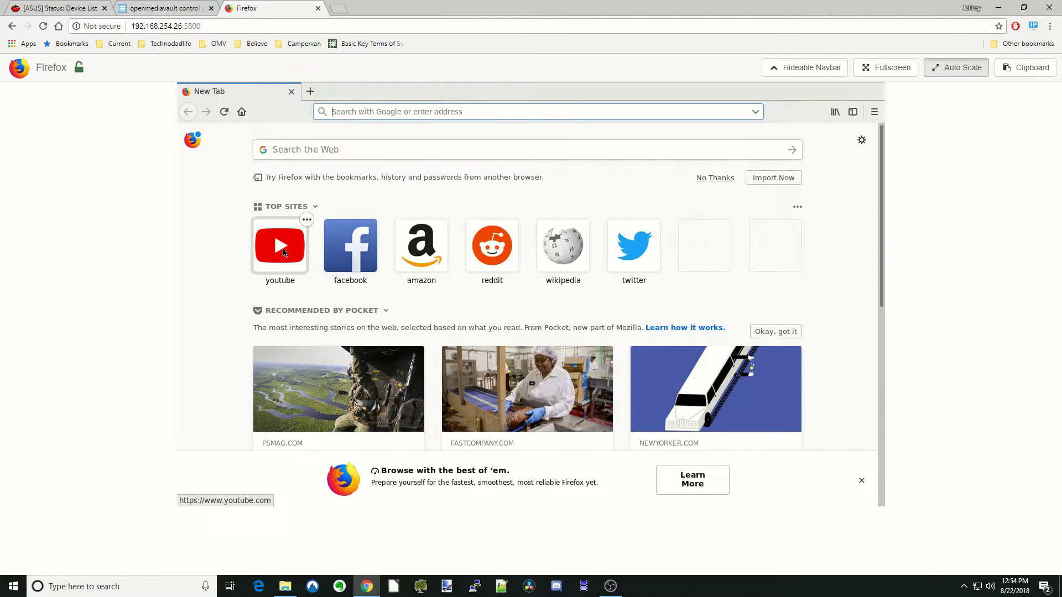
Search YouTube for technodadlife and play 'Simple Theme Changing on Openmediavault', pausing at 0:06
{"action": "left_click", "coordinate": [283, 252]}
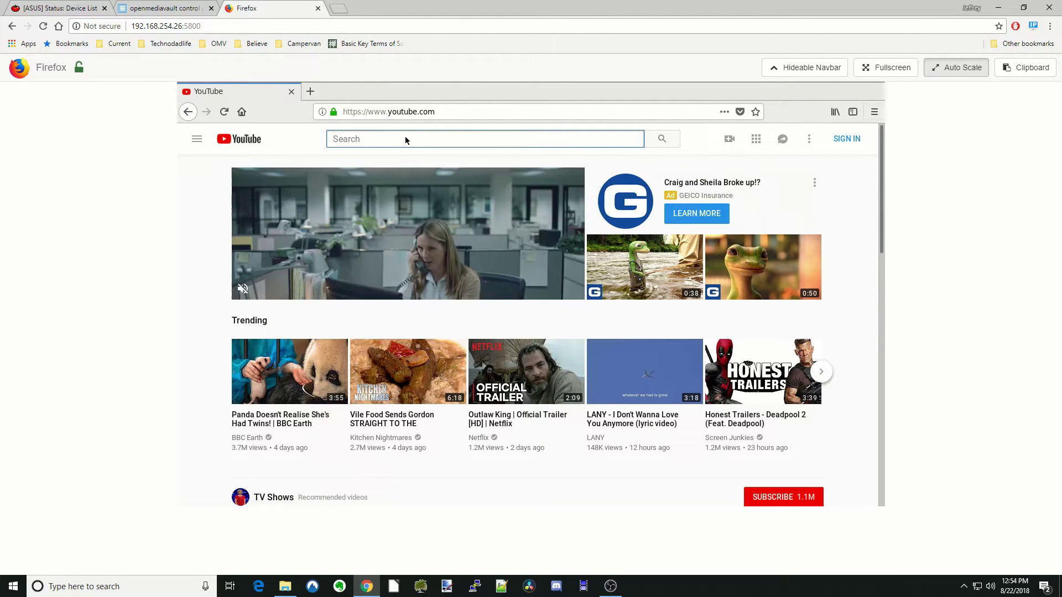
{"action": "type", "text": "technodadlife"}
{"action": "key", "text": "Return"}
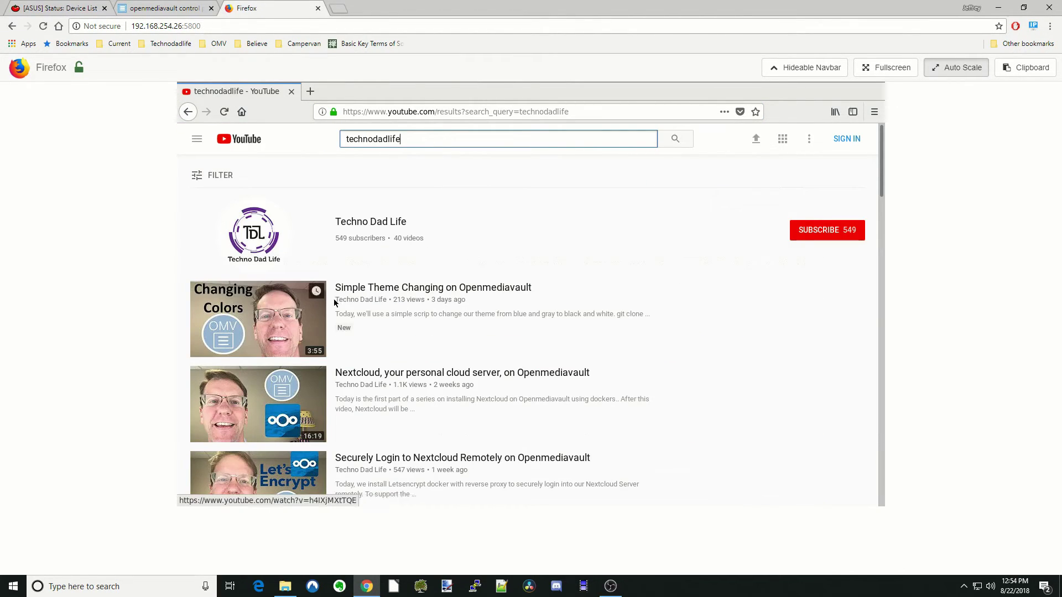
{"action": "left_click", "coordinate": [272, 326]}
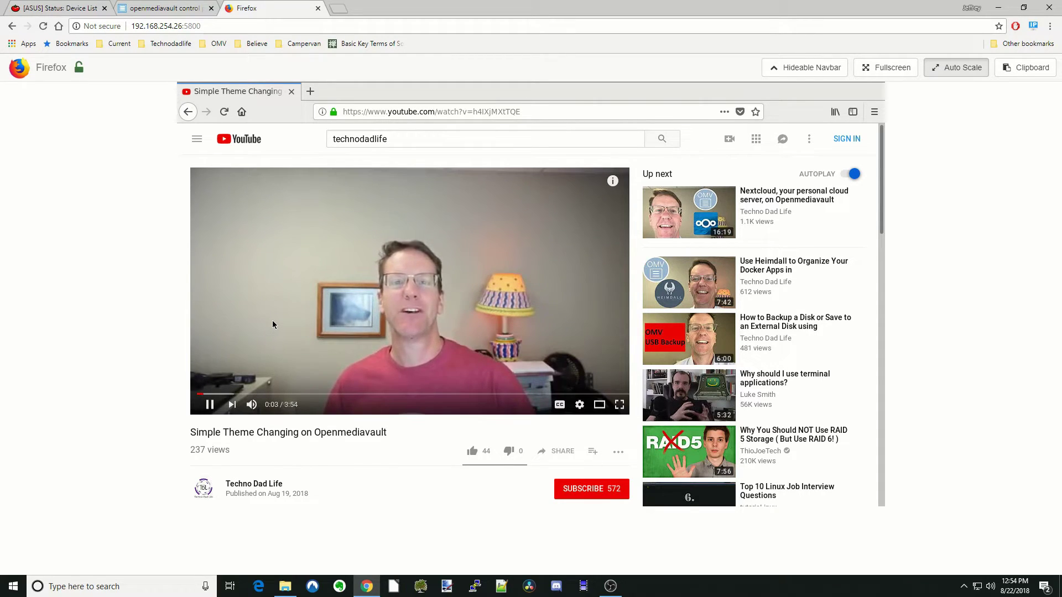
{"action": "left_click", "coordinate": [211, 407]}
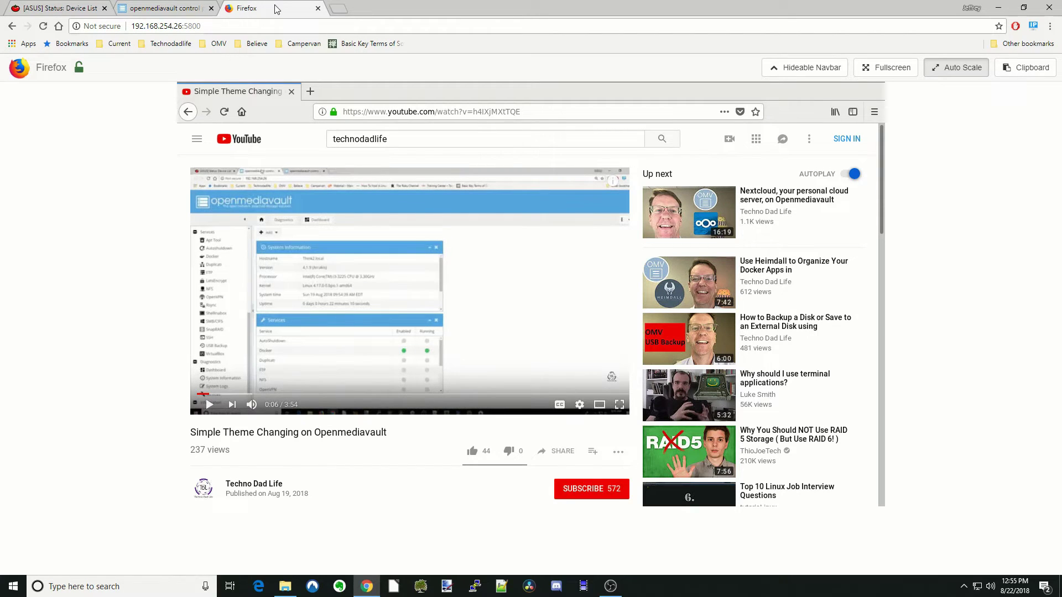
{"action": "left_click", "coordinate": [165, 8]}
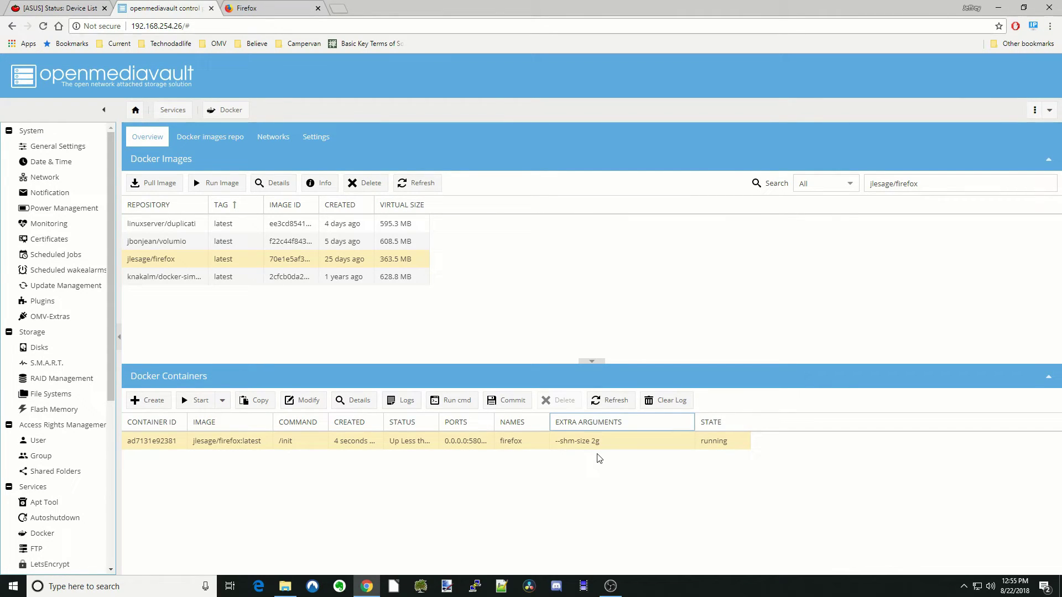
Return to the Firefox web GUI tab showing the paused video
{"action": "left_click", "coordinate": [286, 10]}
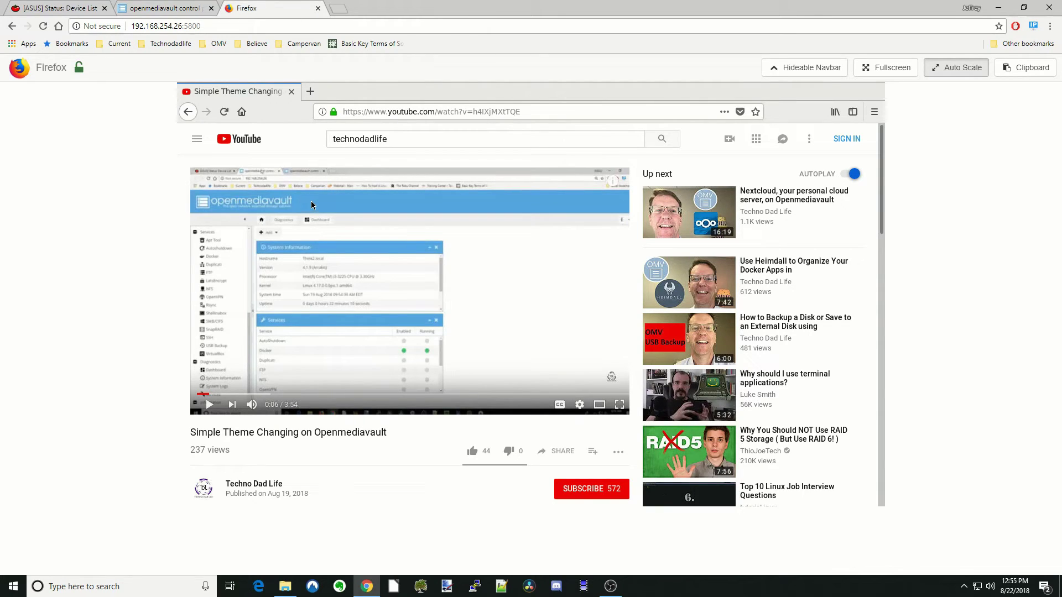